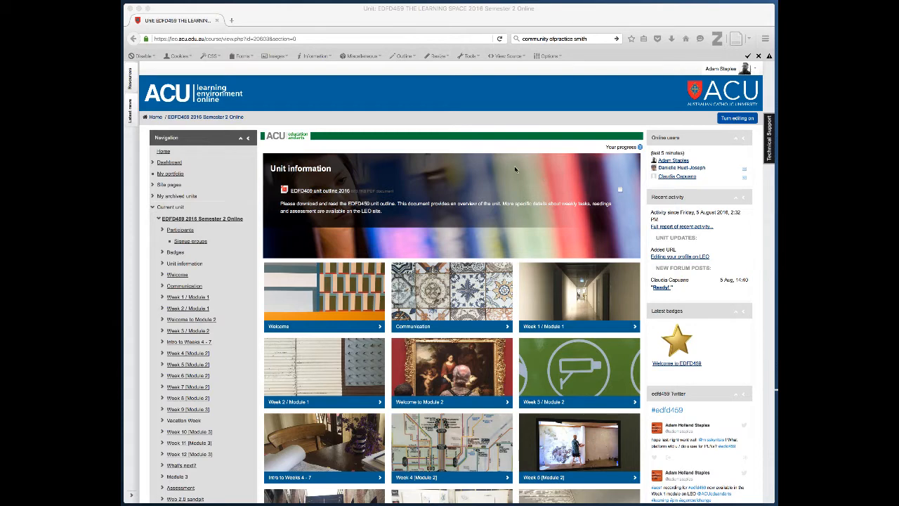
Open the 'Important messages from Adam' forum from the unit's Communication section
{"action": "left_click", "coordinate": [449, 309]}
{"action": "left_click", "coordinate": [450, 310]}
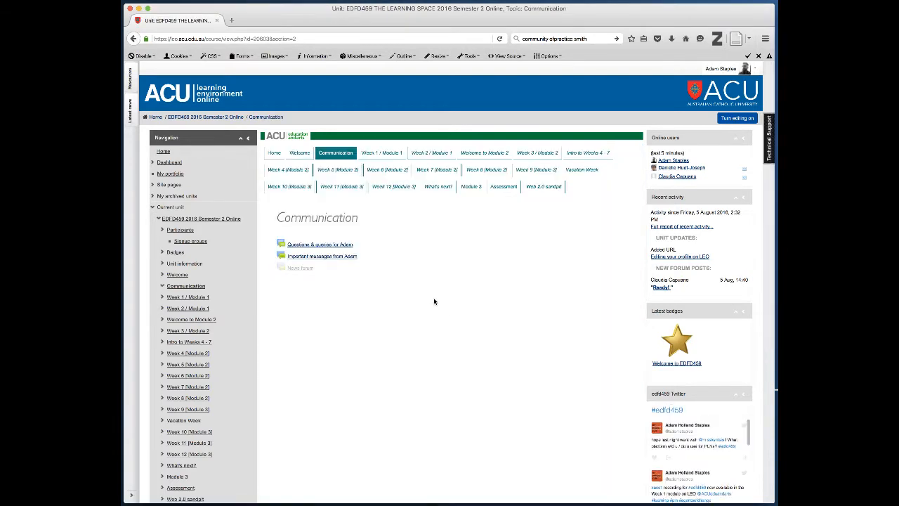
{"action": "left_click", "coordinate": [349, 257]}
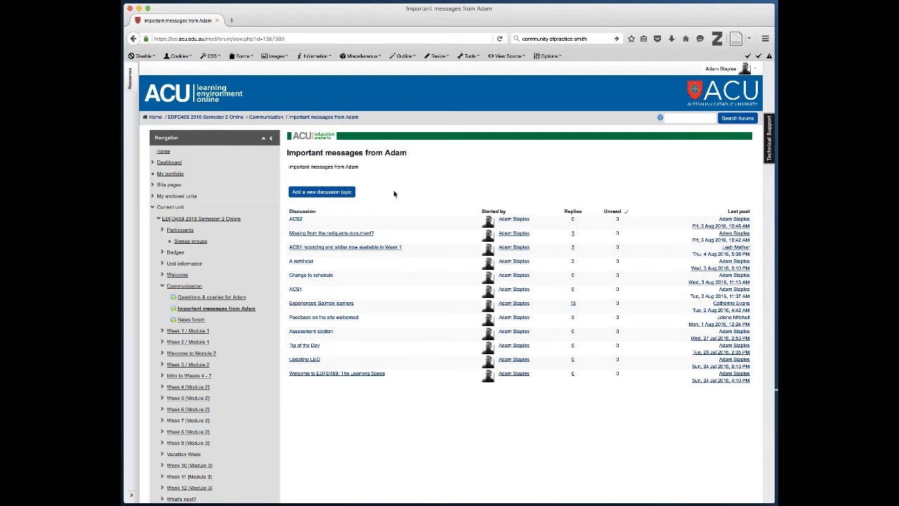
Start a new discussion topic in the 'Important messages from Adam' forum
{"action": "left_click", "coordinate": [345, 193]}
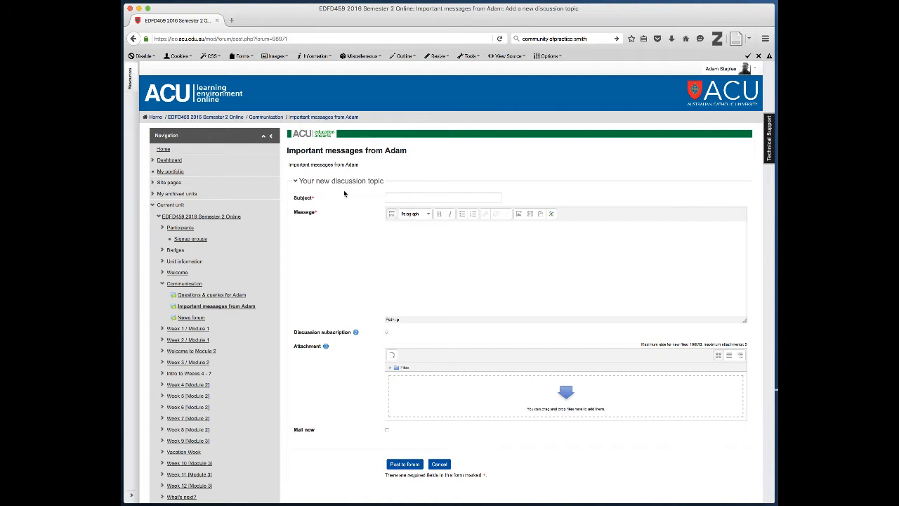
{"action": "left_click", "coordinate": [407, 197]}
{"action": "type", "text": "Tes"}
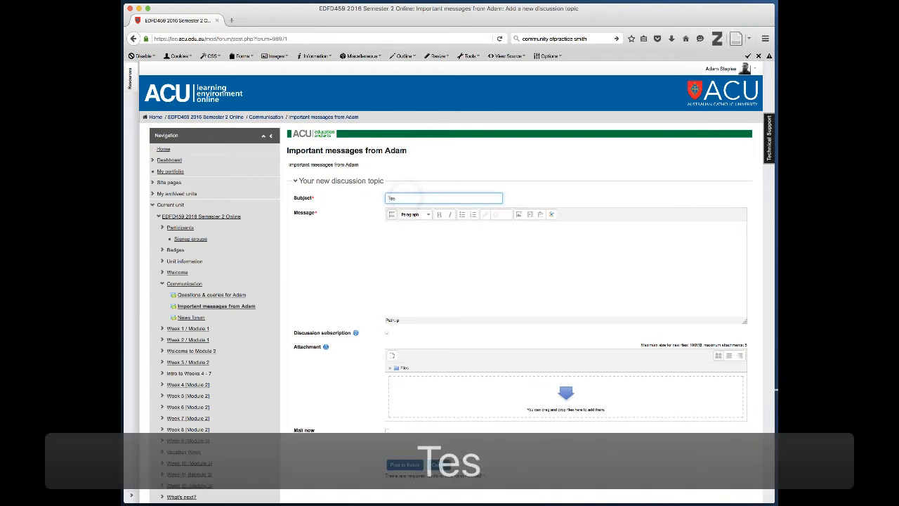
{"action": "type", "text": "t message"}
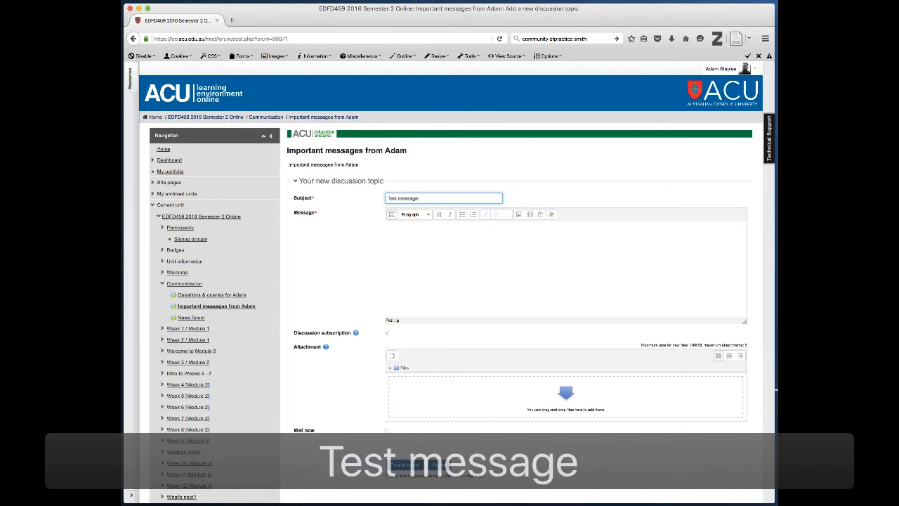
{"action": "left_click", "coordinate": [436, 256]}
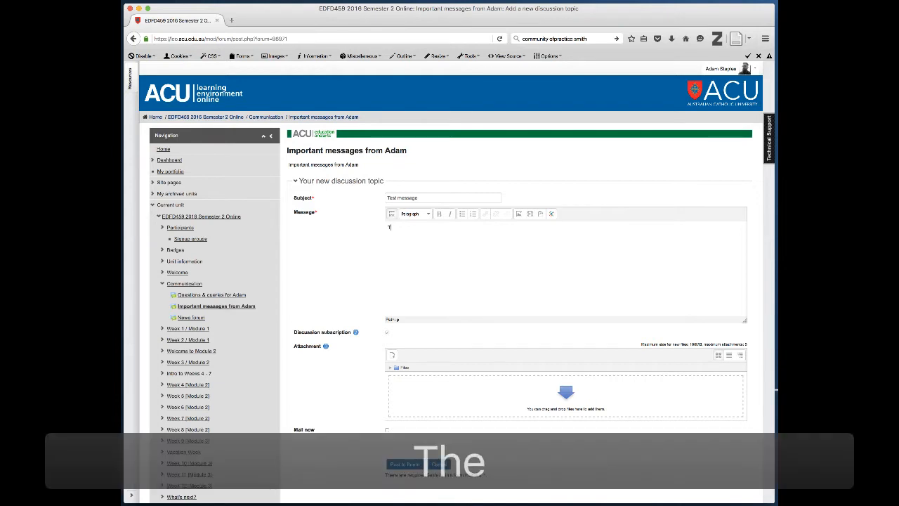
{"action": "type", "text": "The ACU web"}
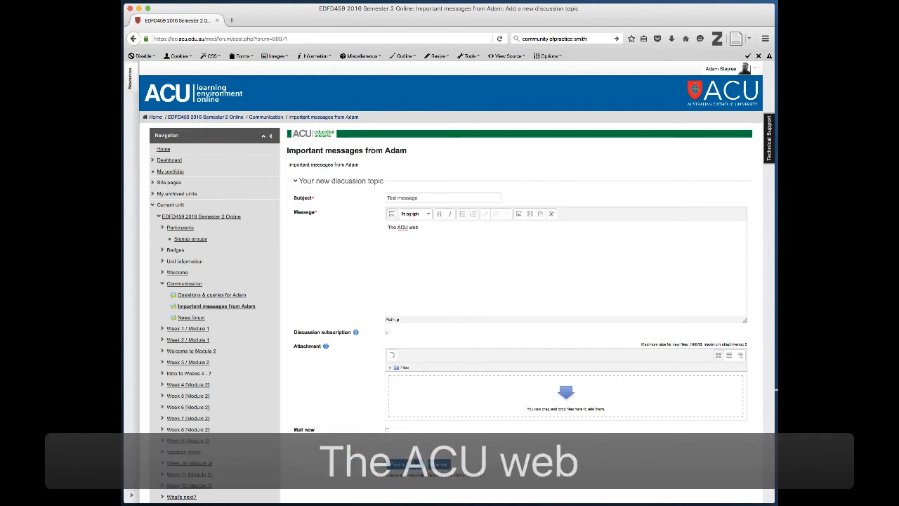
{"action": "type", "text": " addre"}
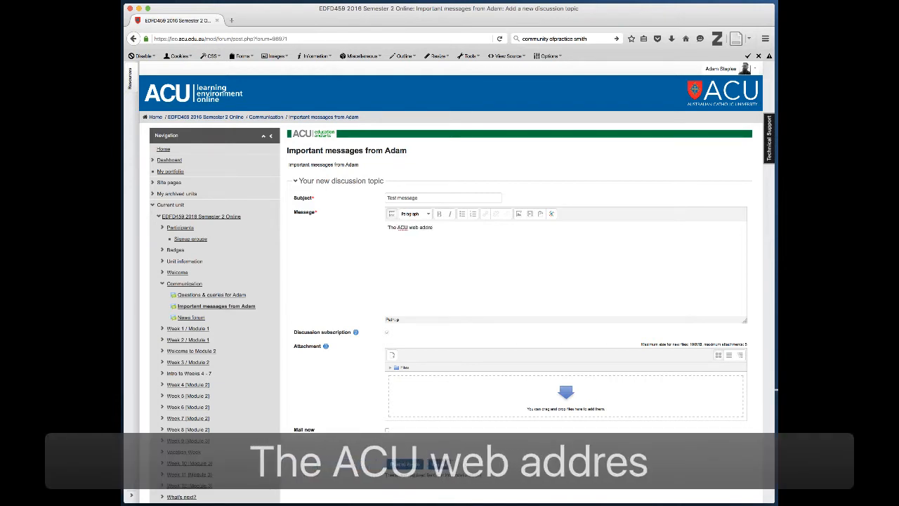
{"action": "type", "text": "ss is as"}
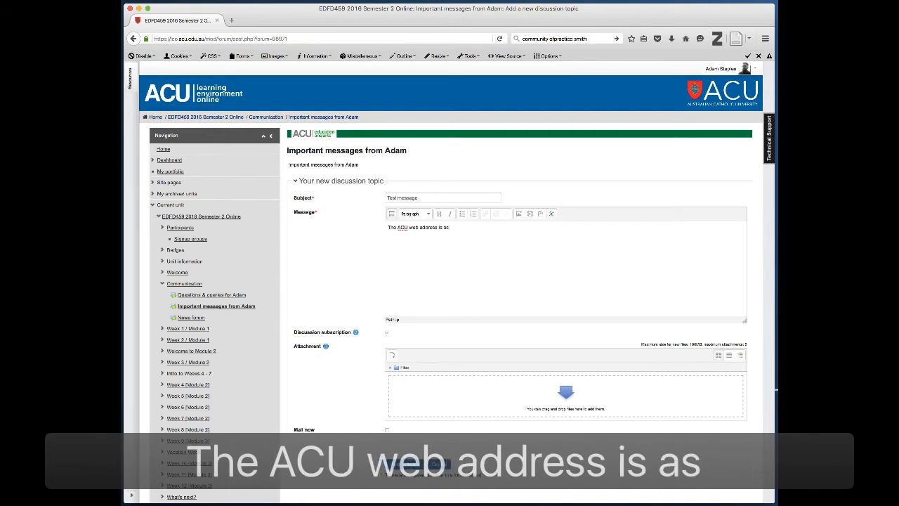
{"action": "type", "text": " follows"}
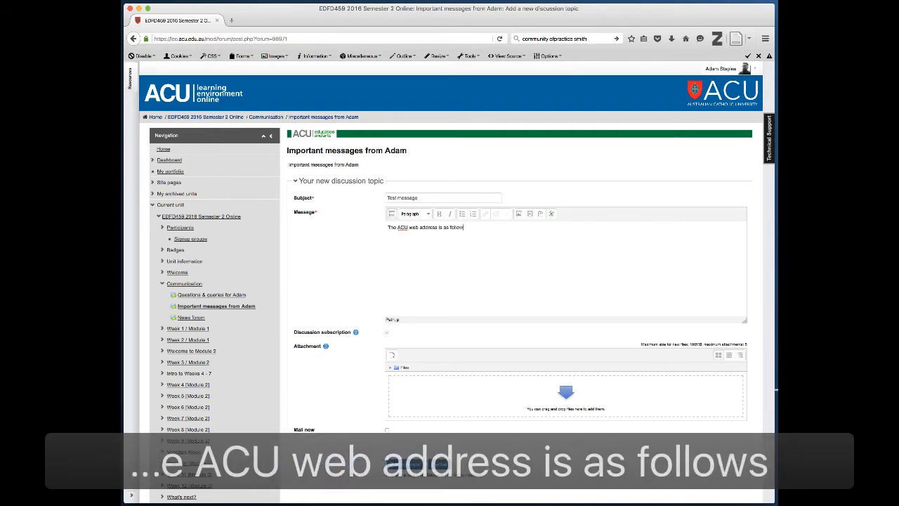
{"action": "type", "text": ":"}
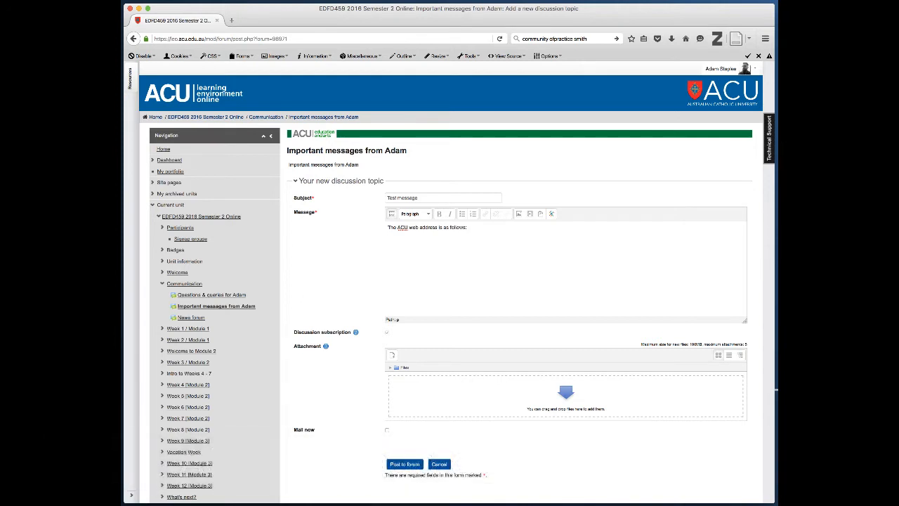
{"action": "key", "text": "Return"}
{"action": "type", "text": "www.a"}
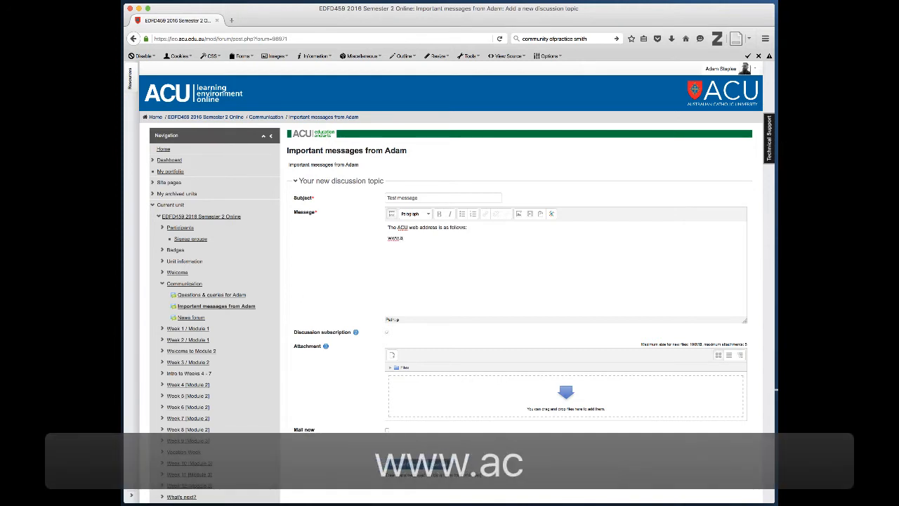
{"action": "type", "text": "cu.edu.au"}
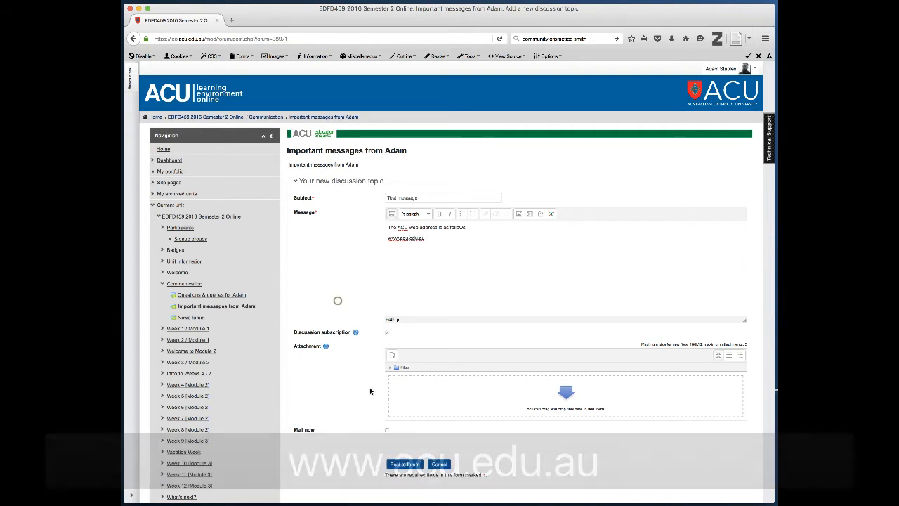
Post the Test message discussion with Mail now ticked, then open it from the forum list
{"action": "left_click", "coordinate": [387, 432]}
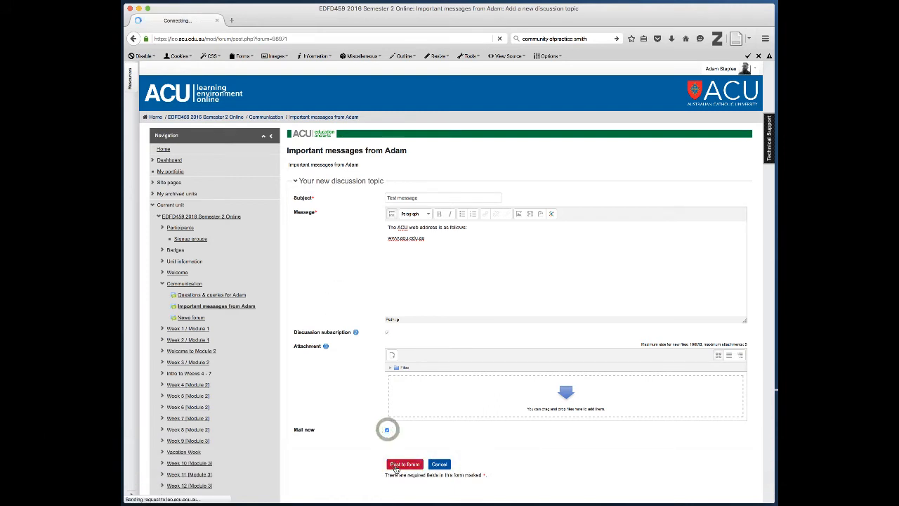
{"action": "left_click", "coordinate": [395, 465]}
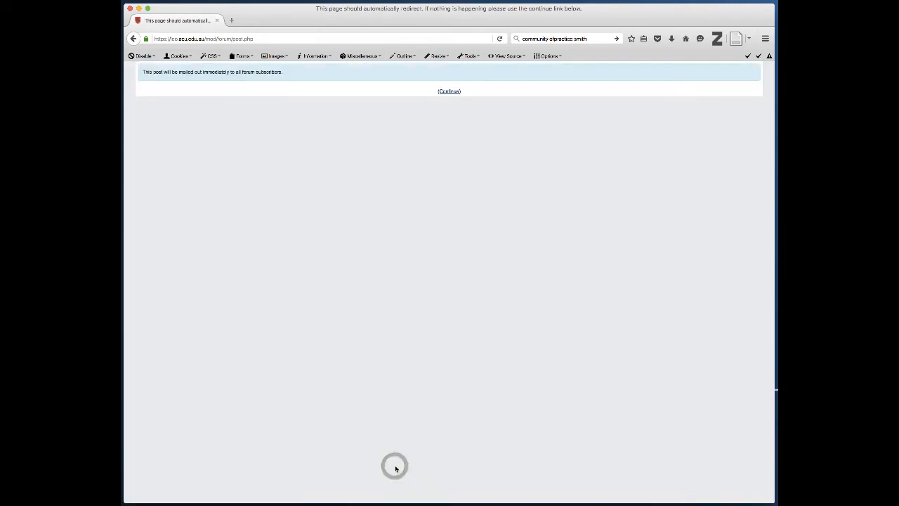
{"action": "left_click", "coordinate": [450, 92]}
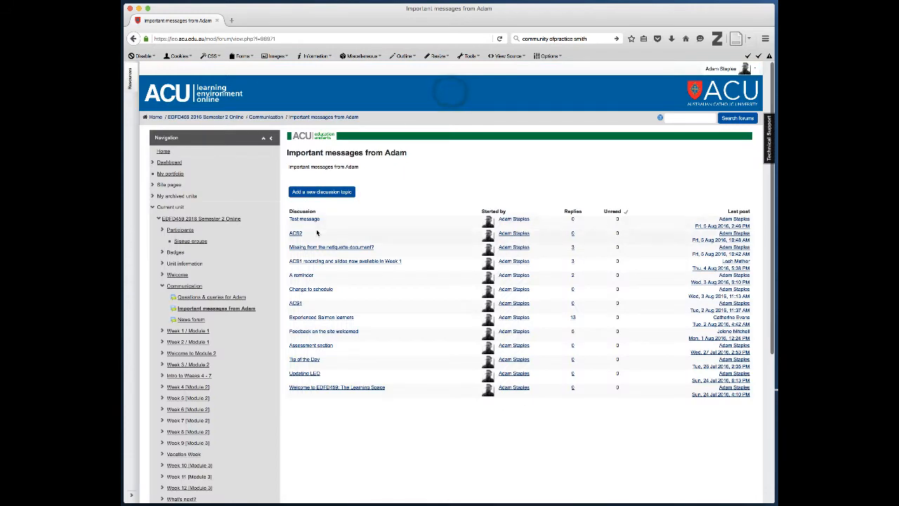
{"action": "left_click", "coordinate": [304, 219]}
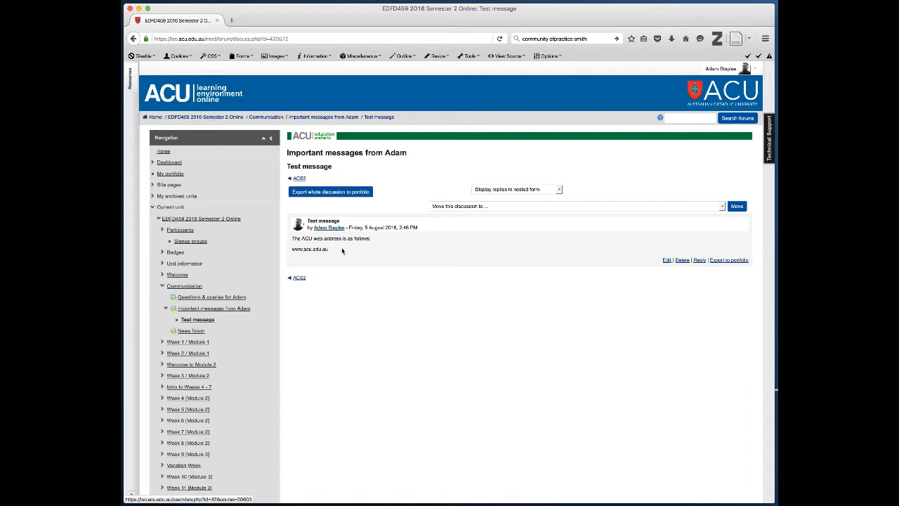
{"action": "left_click", "coordinate": [666, 260]}
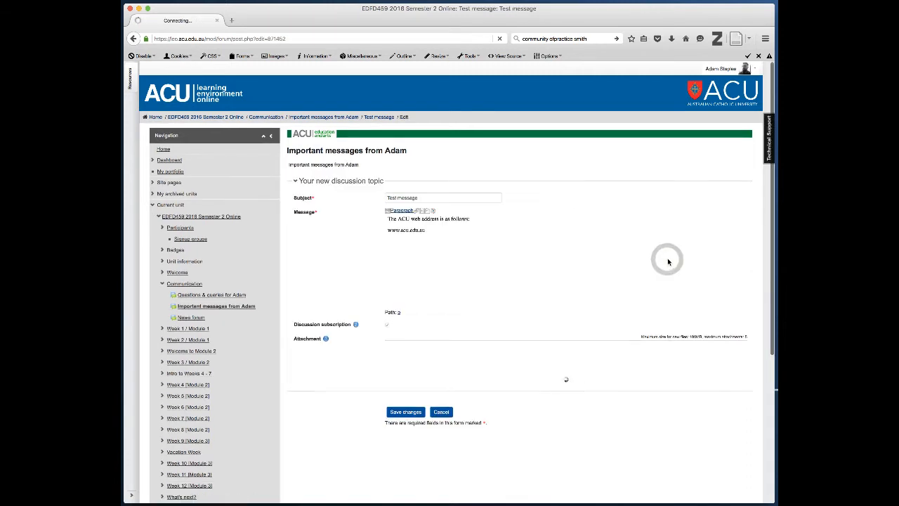
{"action": "left_click", "coordinate": [430, 240]}
{"action": "left_click_drag", "start_coordinate": [430, 240], "coordinate": [387, 239]}
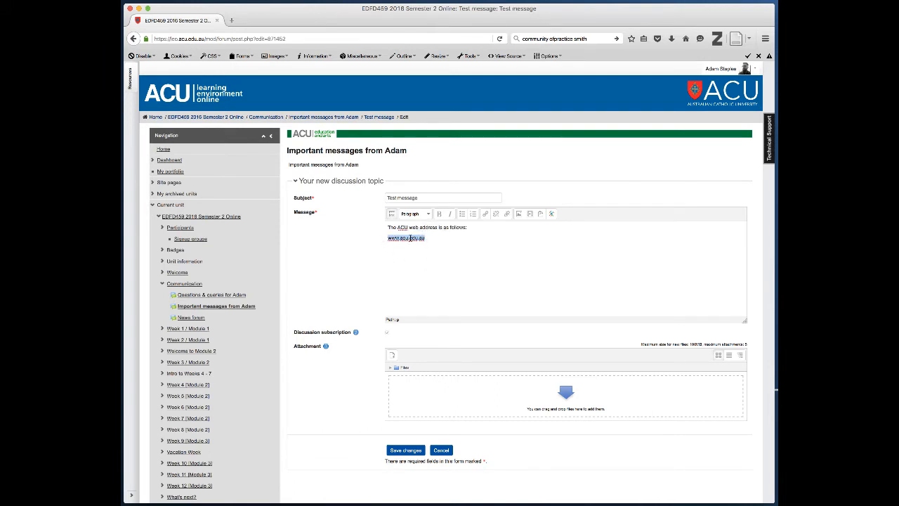
{"action": "key", "text": "super+c"}
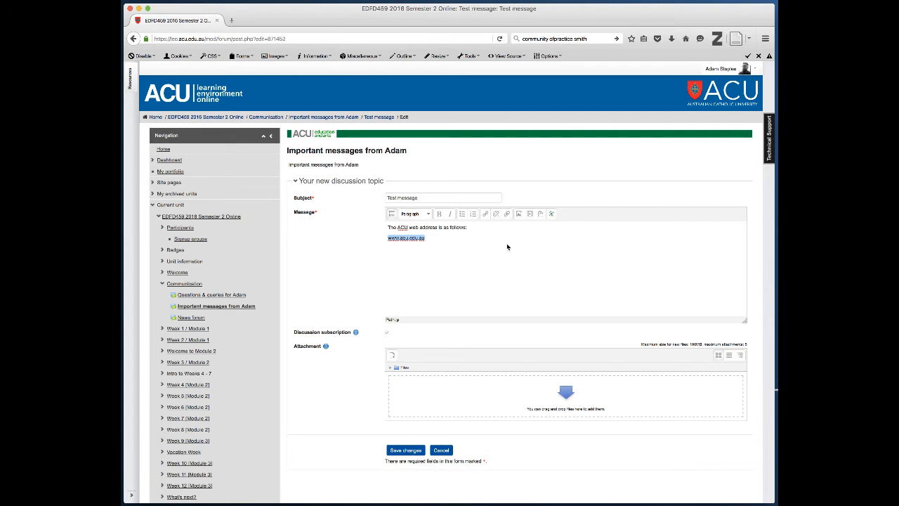
{"action": "left_click", "coordinate": [485, 214]}
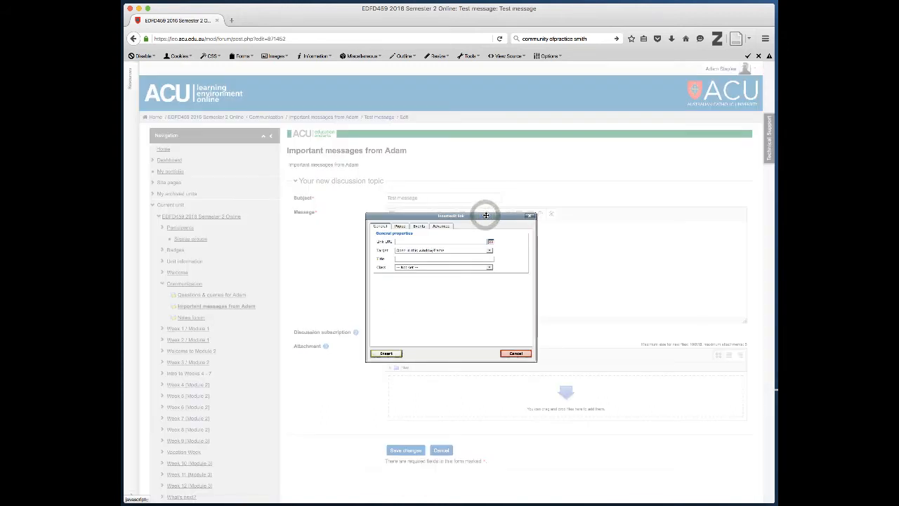
{"action": "left_click", "coordinate": [444, 240]}
{"action": "left_click", "coordinate": [443, 240]}
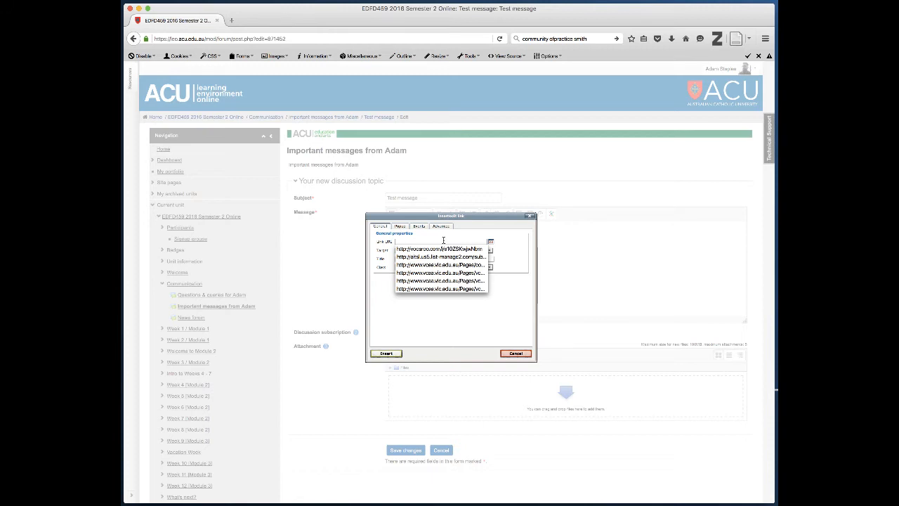
{"action": "key", "text": "super+v"}
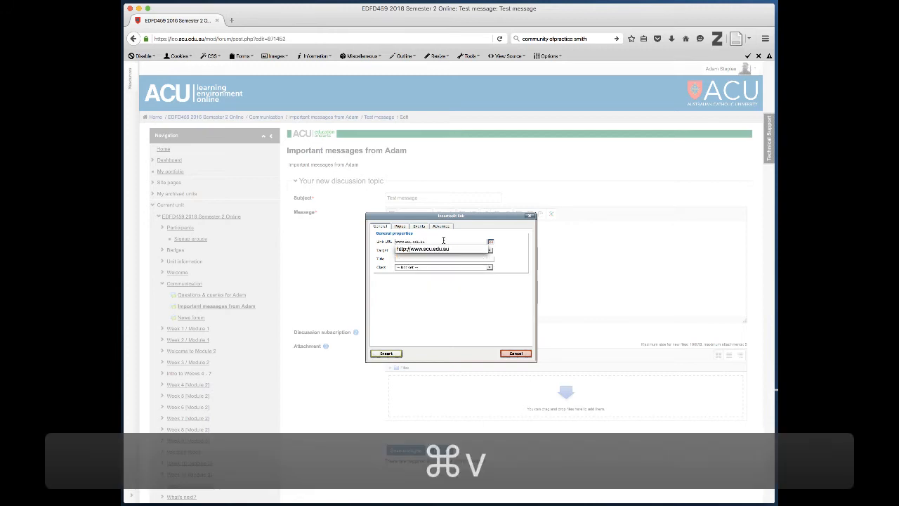
{"action": "left_click", "coordinate": [450, 283]}
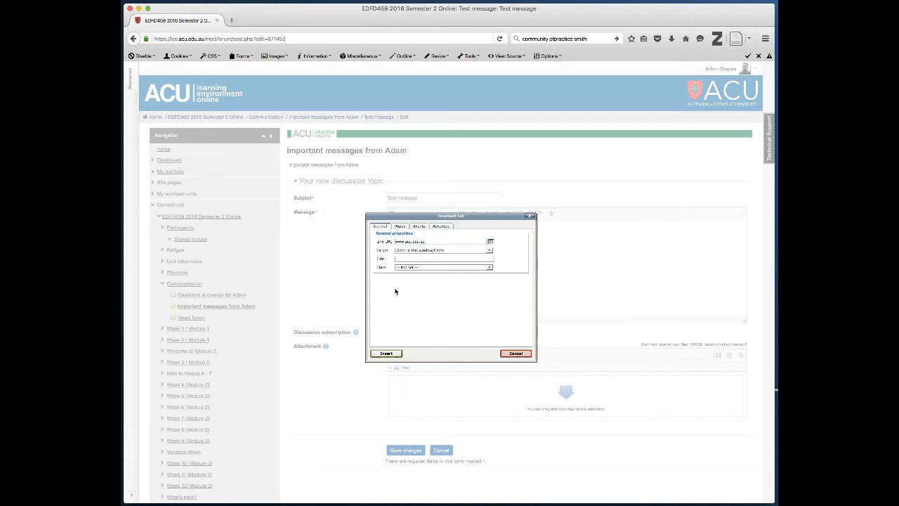
{"action": "left_click", "coordinate": [400, 330]}
{"action": "left_click", "coordinate": [388, 353]}
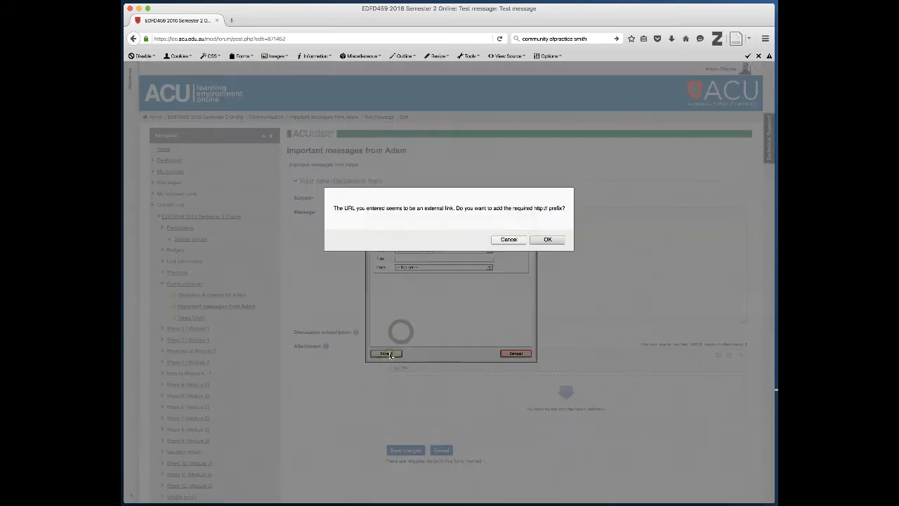
{"action": "left_click", "coordinate": [543, 238]}
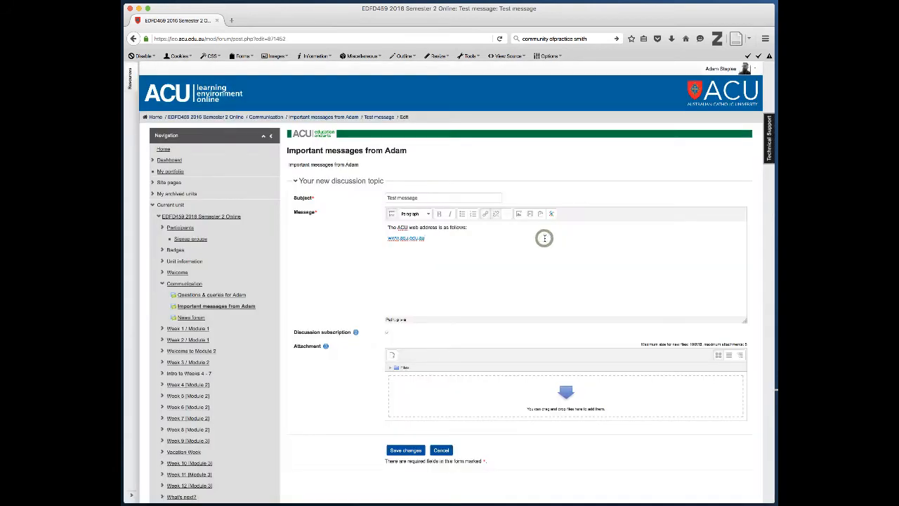
{"action": "left_click", "coordinate": [527, 281]}
{"action": "left_click", "coordinate": [404, 450]}
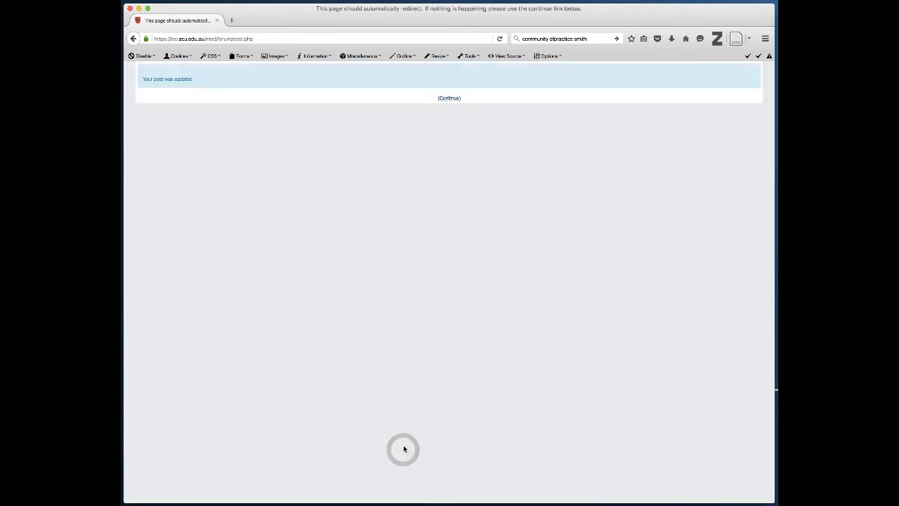
{"action": "left_click", "coordinate": [450, 99]}
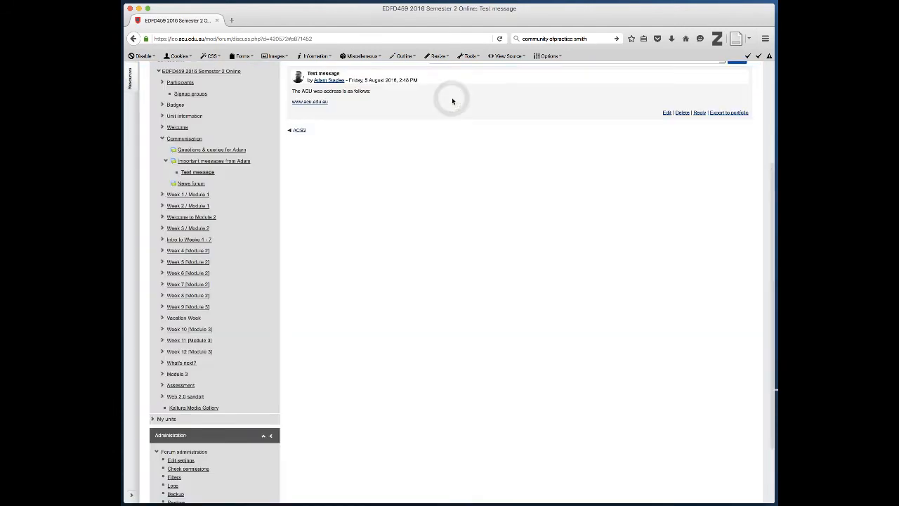
{"action": "left_click", "coordinate": [315, 103]}
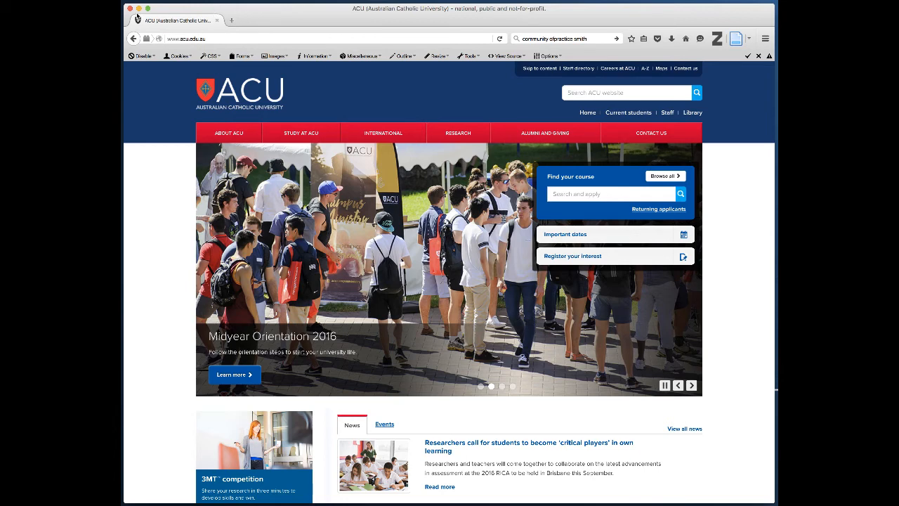
{"action": "left_click", "coordinate": [135, 38]}
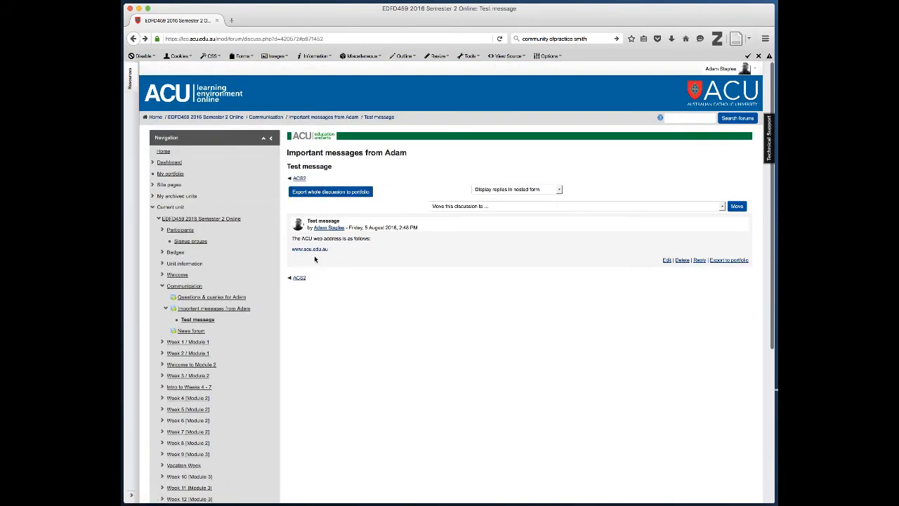
{"action": "left_click", "coordinate": [313, 249]}
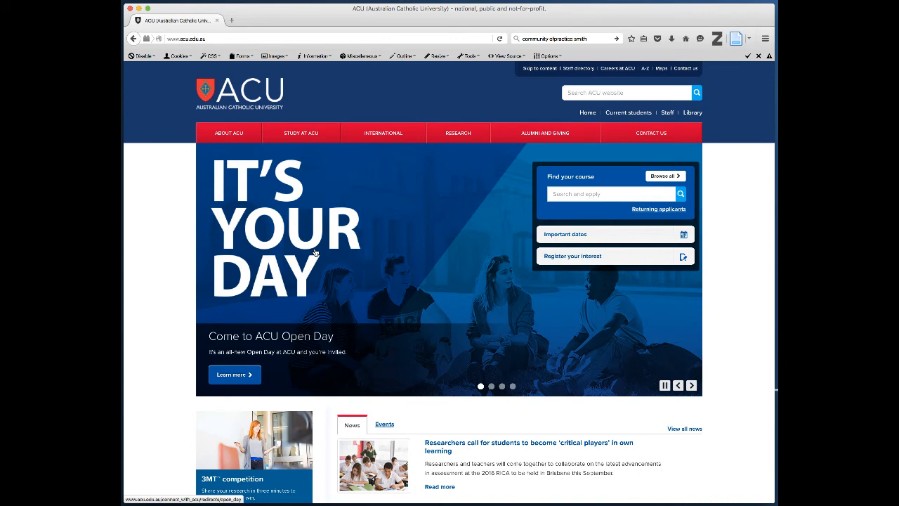
{"action": "left_click", "coordinate": [132, 39]}
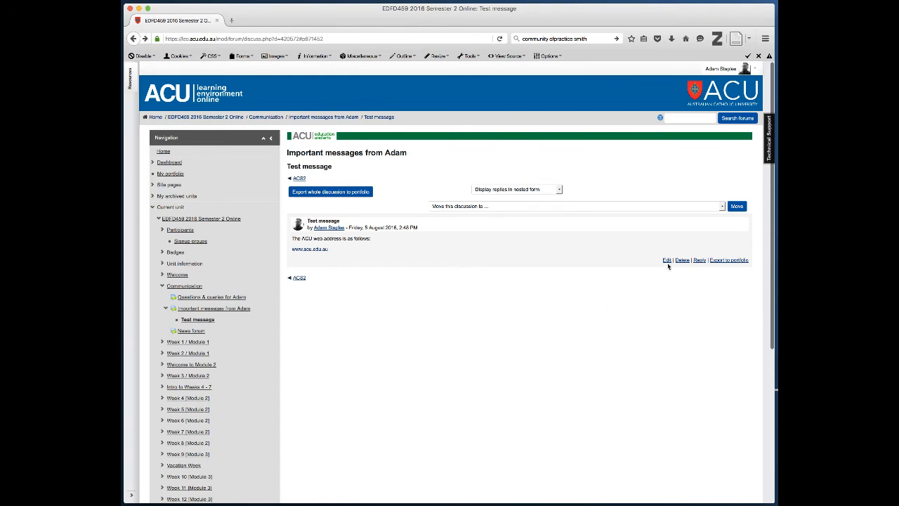
{"action": "left_click", "coordinate": [666, 260]}
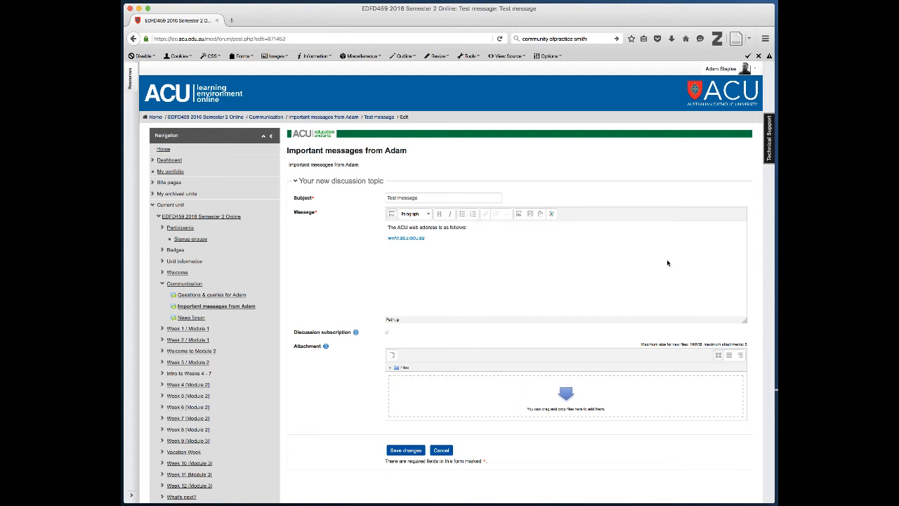
{"action": "left_click", "coordinate": [433, 251]}
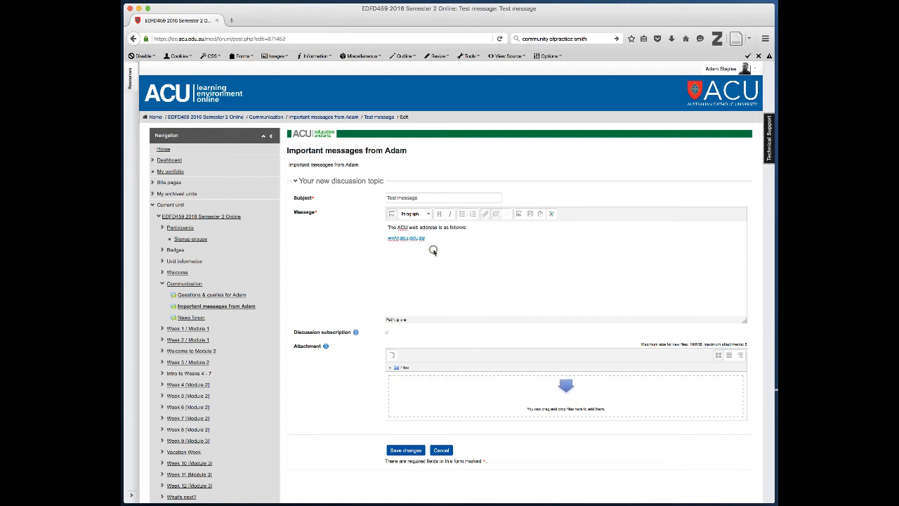
{"action": "left_click", "coordinate": [430, 237]}
{"action": "triple_click", "coordinate": [430, 237]}
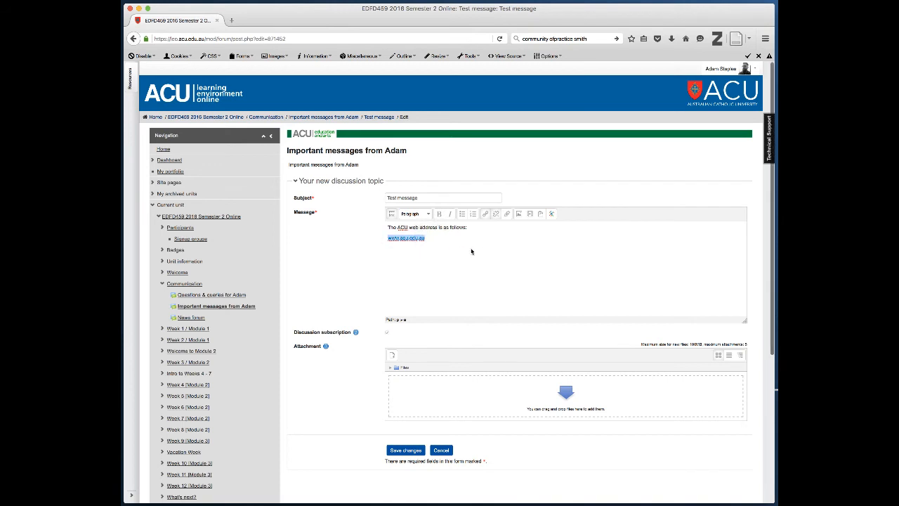
{"action": "left_click", "coordinate": [486, 214]}
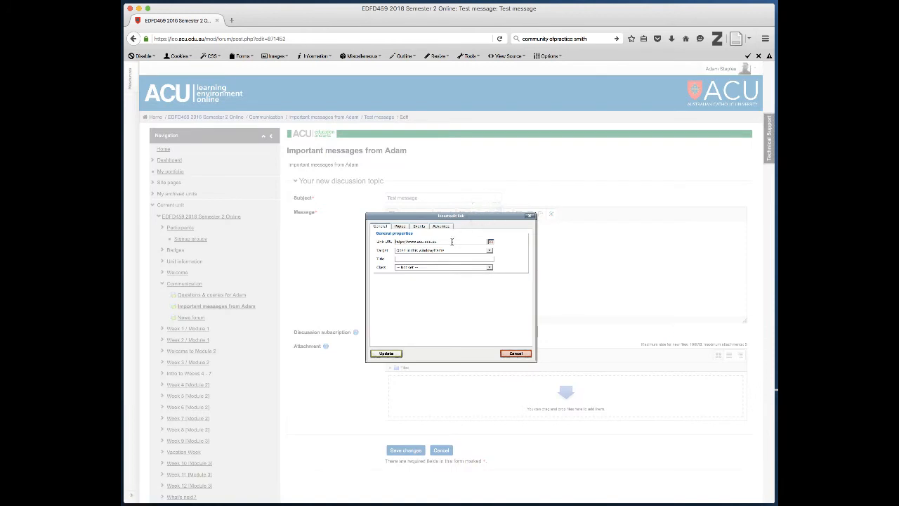
{"action": "left_click", "coordinate": [489, 250]}
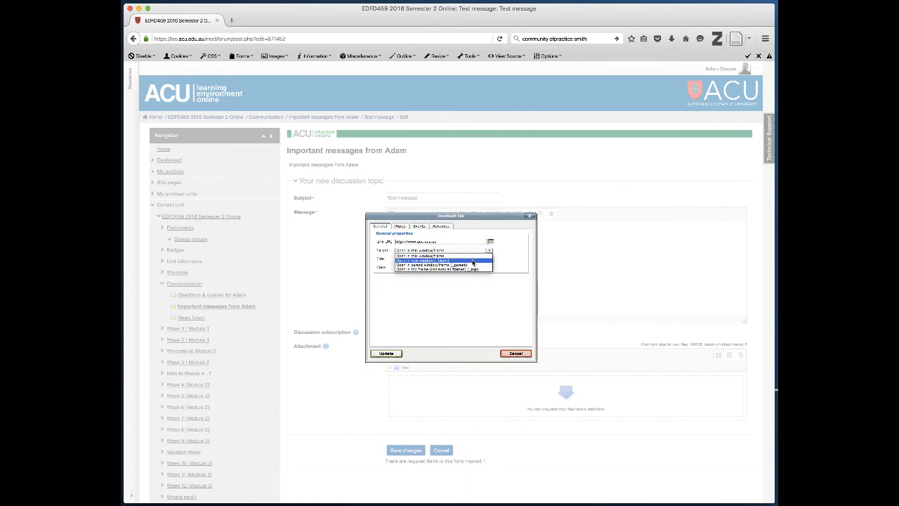
{"action": "left_click", "coordinate": [472, 261]}
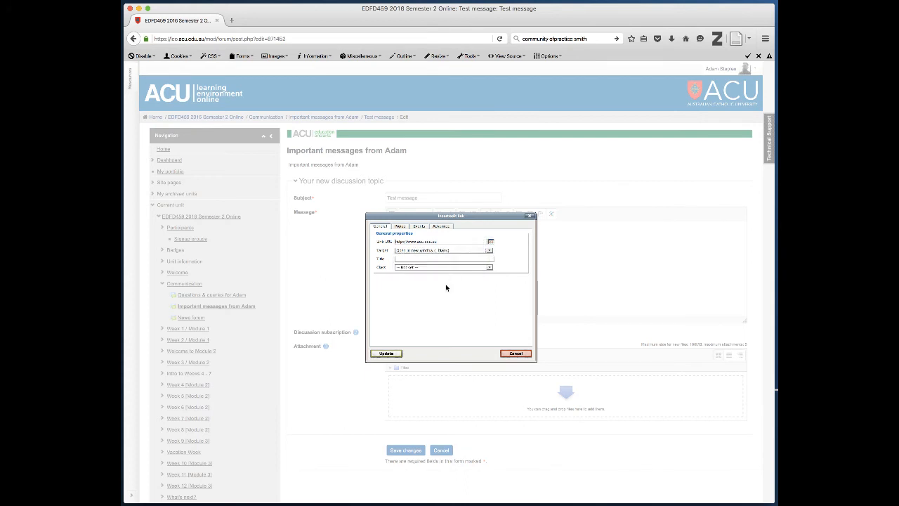
{"action": "left_click", "coordinate": [389, 354]}
{"action": "scroll", "coordinate": [370, 346], "scroll_direction": "down", "scroll_amount": 3}
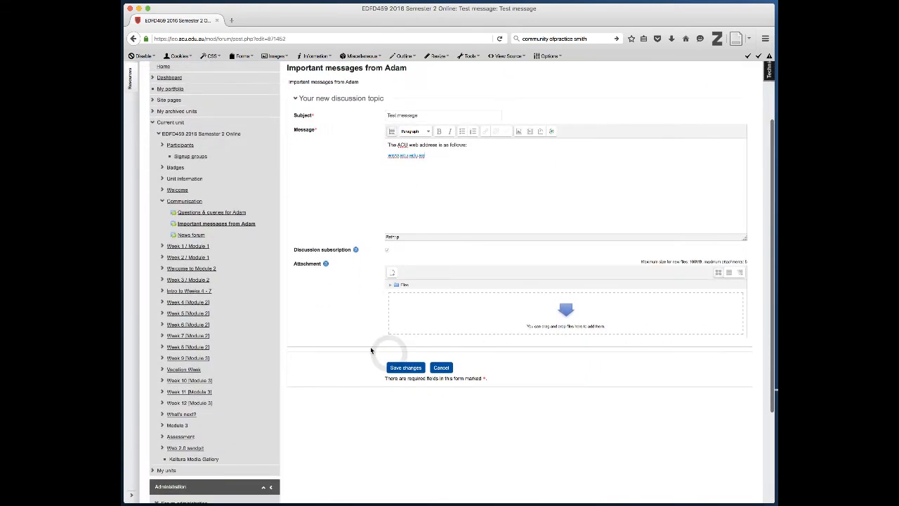
Save the post's new-window link change and return to the Test message discussion
{"action": "left_click", "coordinate": [410, 370]}
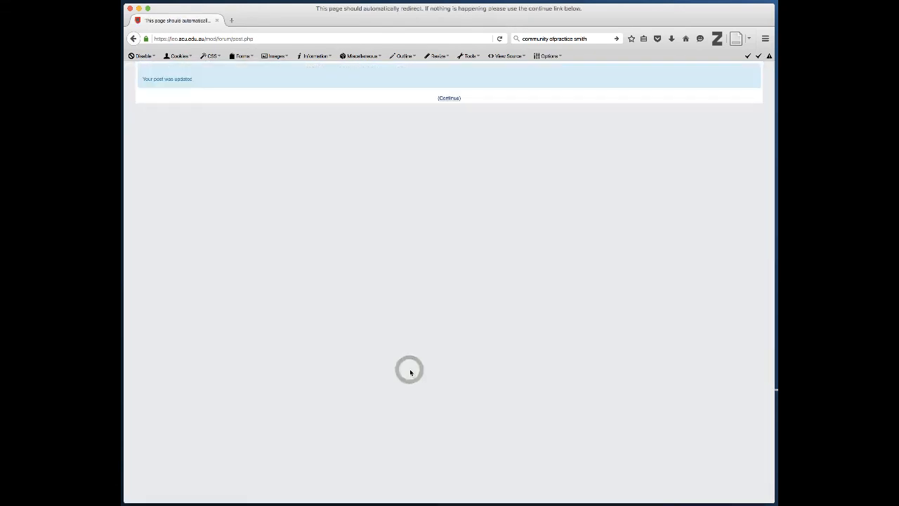
{"action": "left_click", "coordinate": [449, 97]}
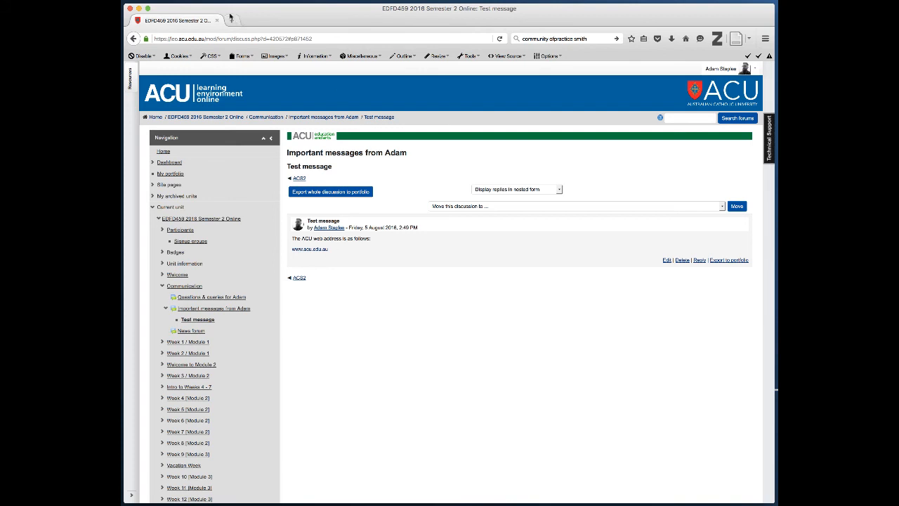
{"action": "left_click", "coordinate": [315, 251]}
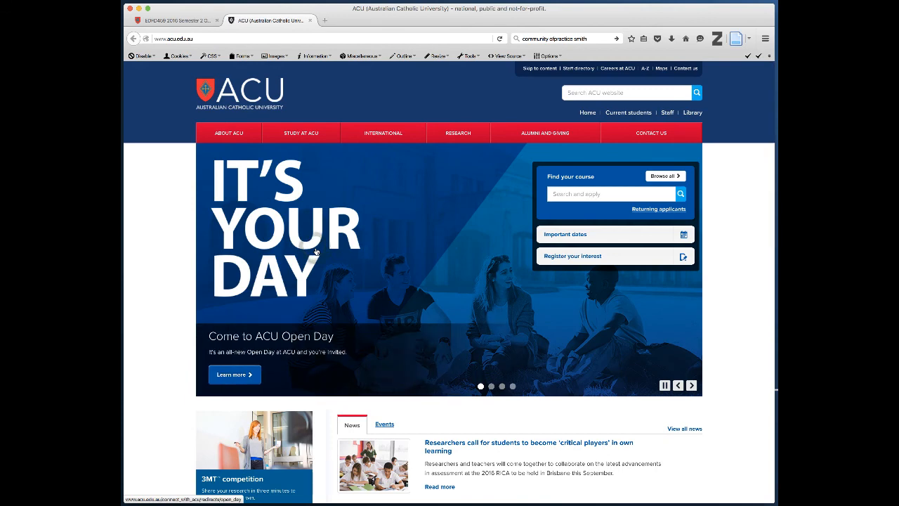
{"action": "left_click", "coordinate": [176, 20]}
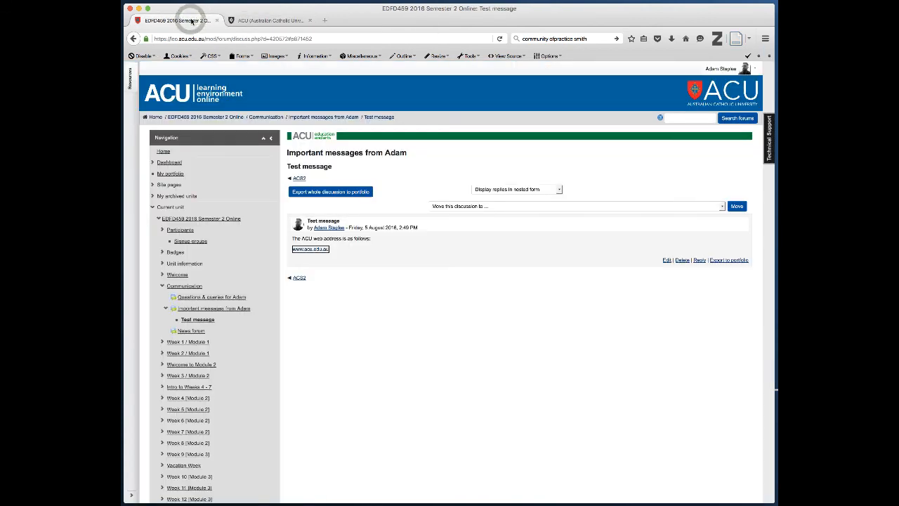
{"action": "left_click", "coordinate": [263, 20]}
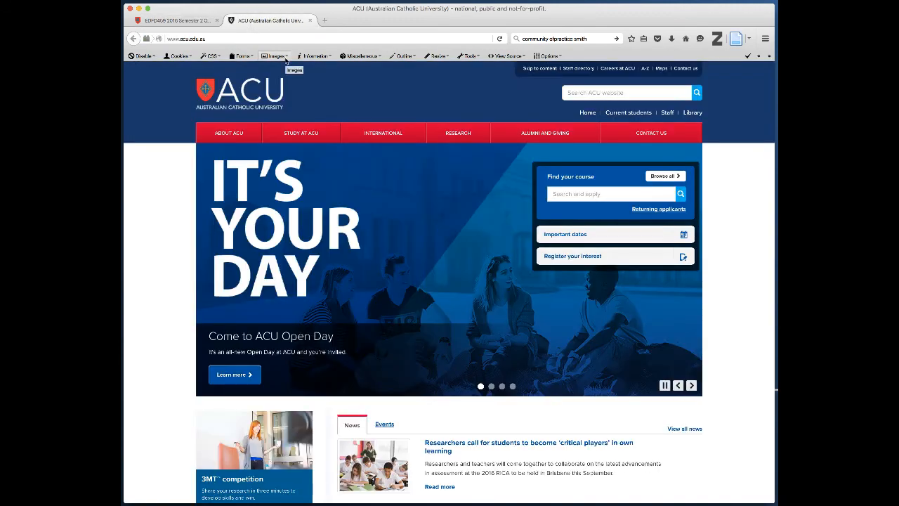
{"action": "left_click", "coordinate": [176, 20]}
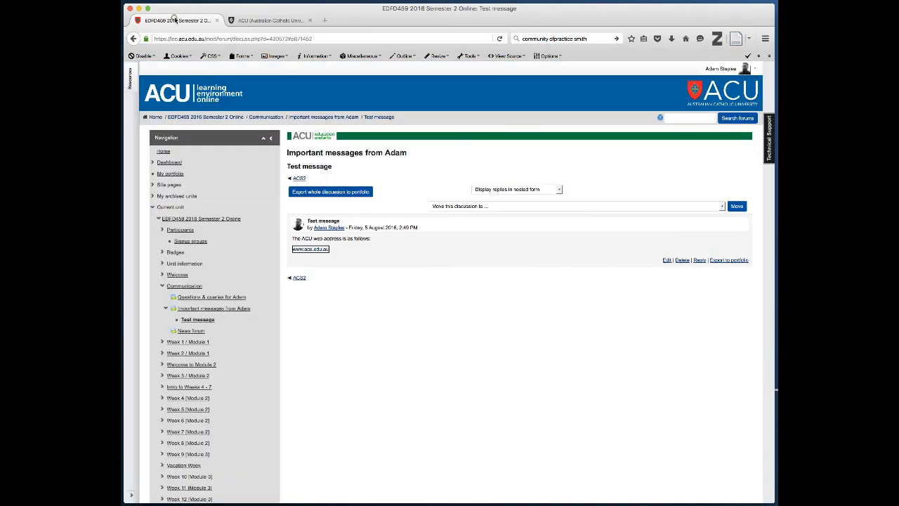